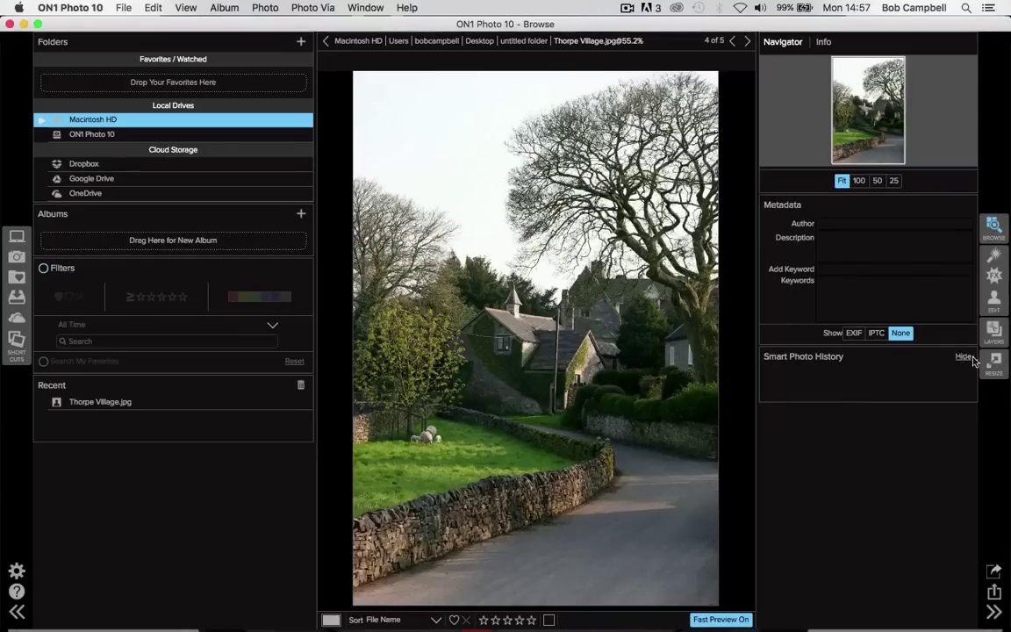
# Open the Thorpe Village photo as an edited copy in the Layers module
pyautogui.click(995, 331)
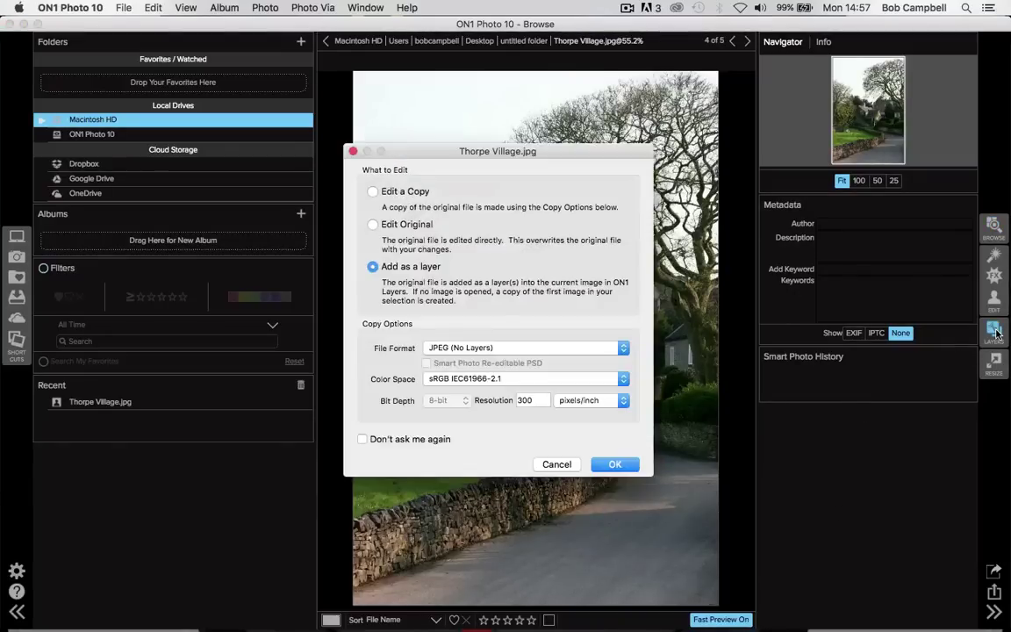
pyautogui.click(372, 192)
pyautogui.click(614, 465)
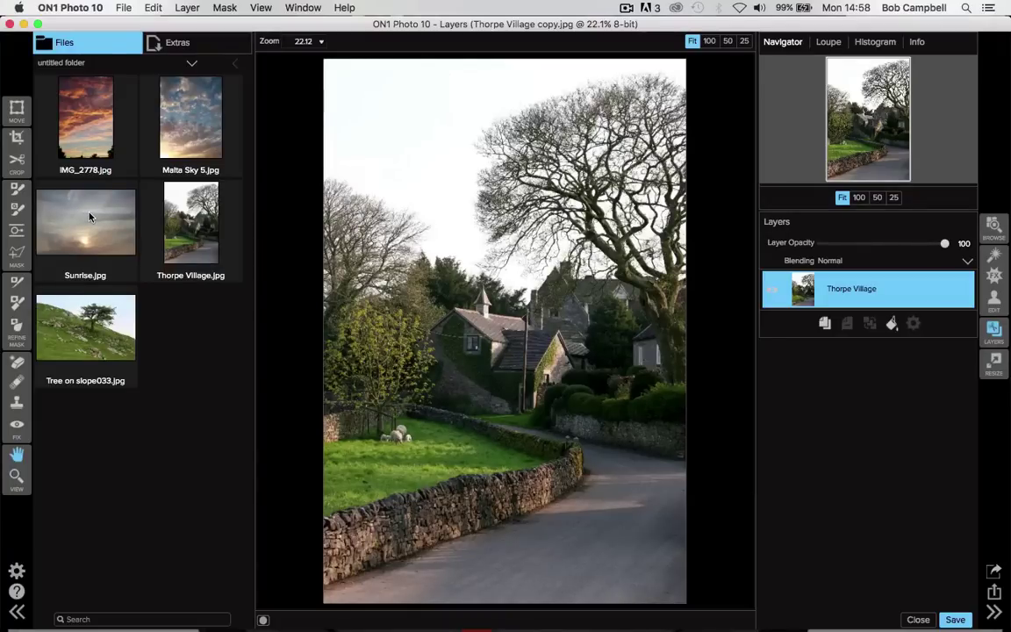
# Add Sunrise.jpg as a new layer and drag it below the Thorpe Village layer
pyautogui.doubleClick(88, 217)
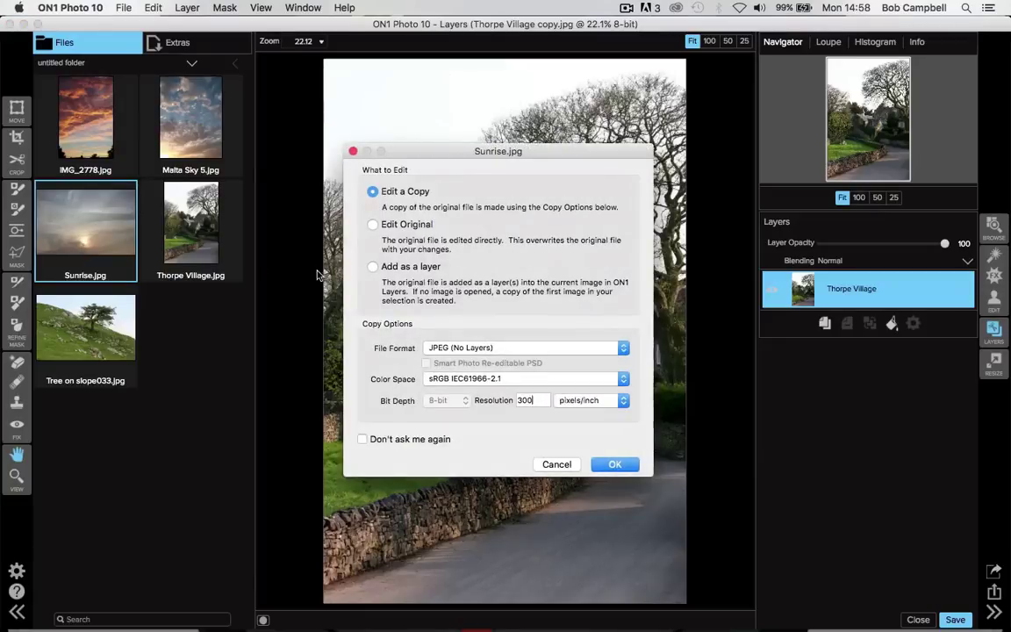
pyautogui.click(372, 266)
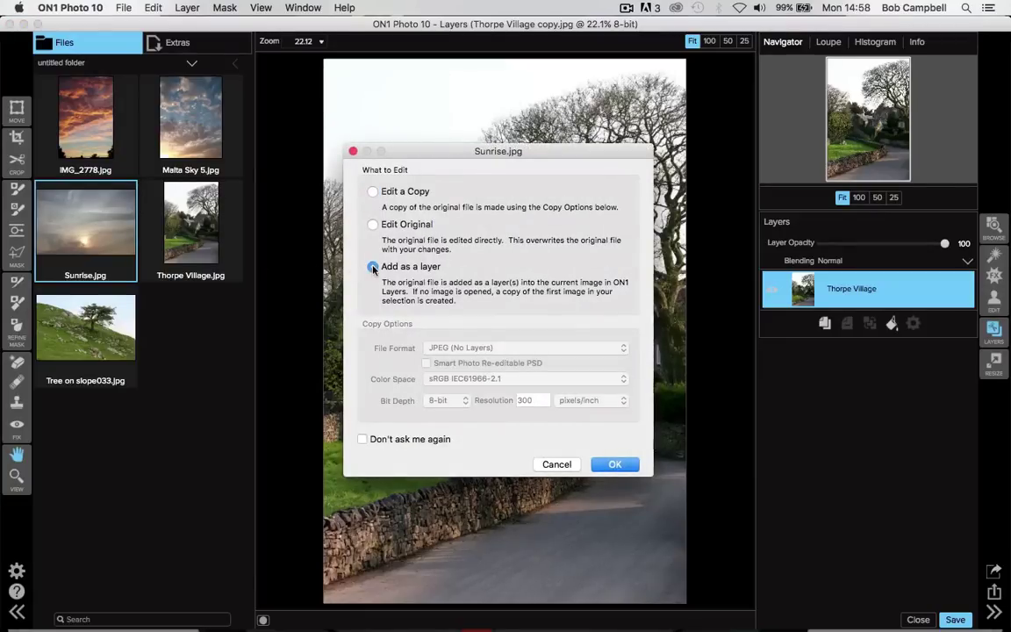
pyautogui.click(616, 464)
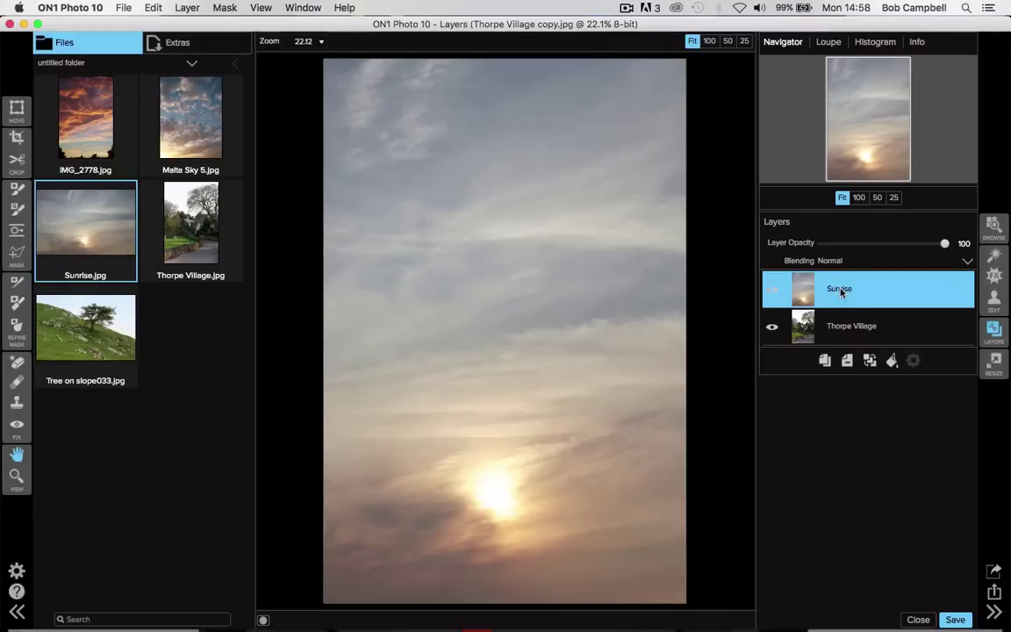
pyautogui.moveTo(841, 291); pyautogui.dragTo(844, 341)
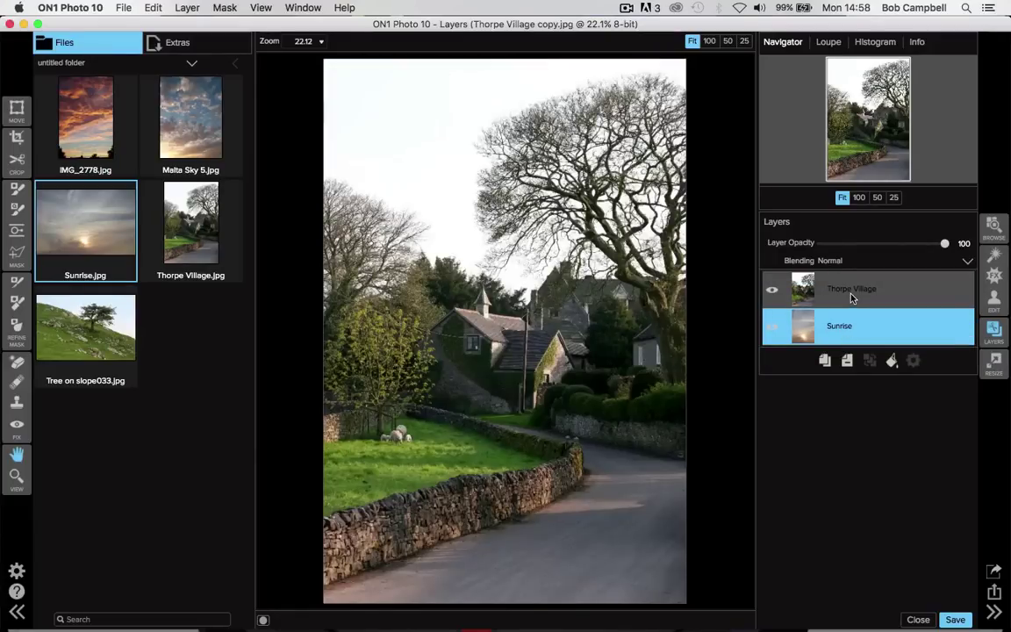
# On the Thorpe Village layer, ready the Masking Brush with Perfect Brush on at size 700
pyautogui.click(850, 298)
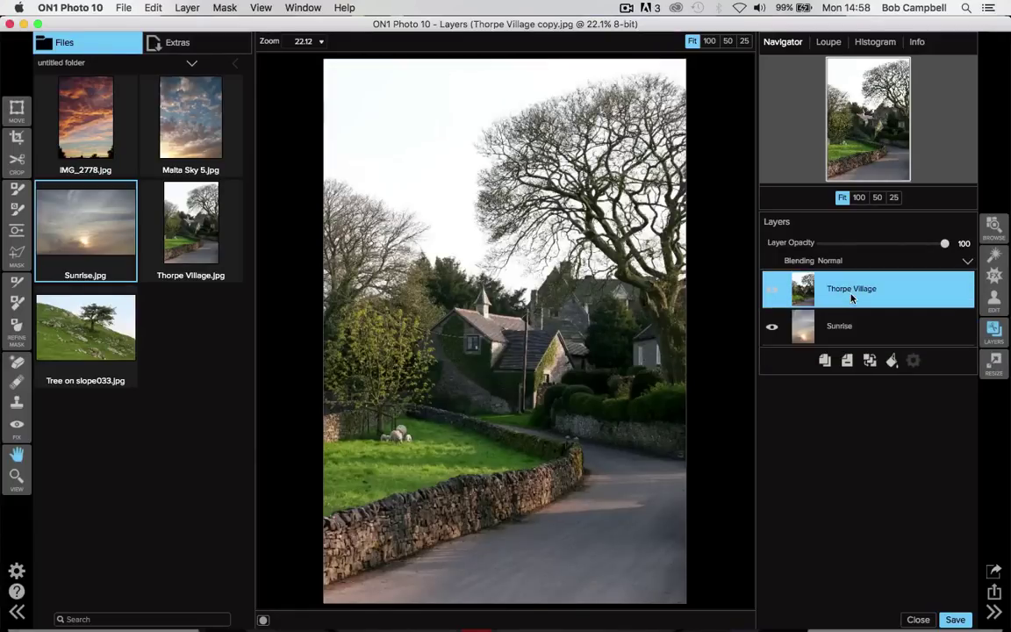
pyautogui.click(15, 191)
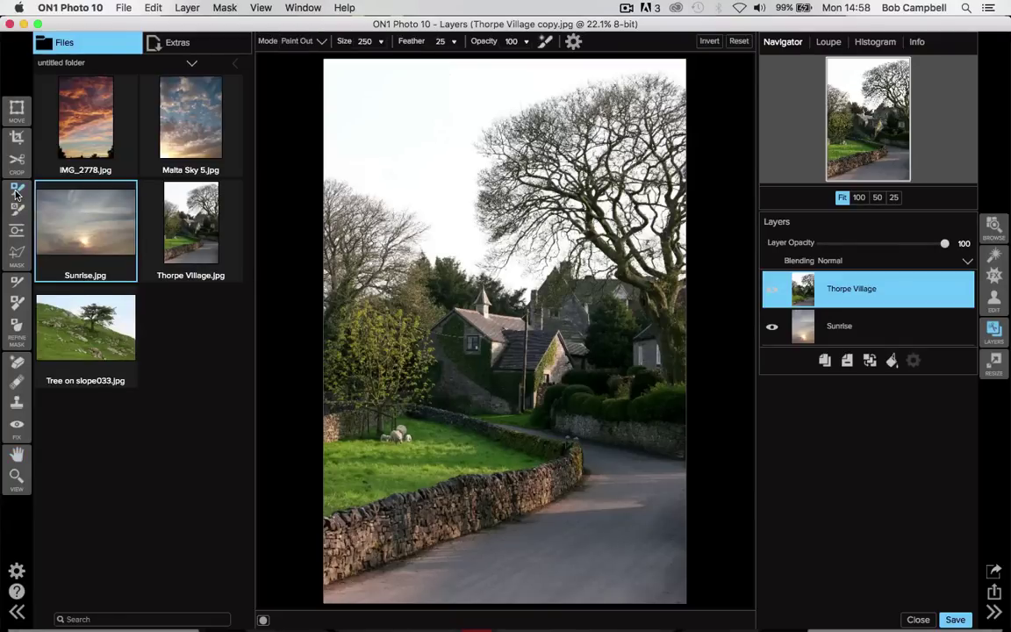
pyautogui.click(545, 43)
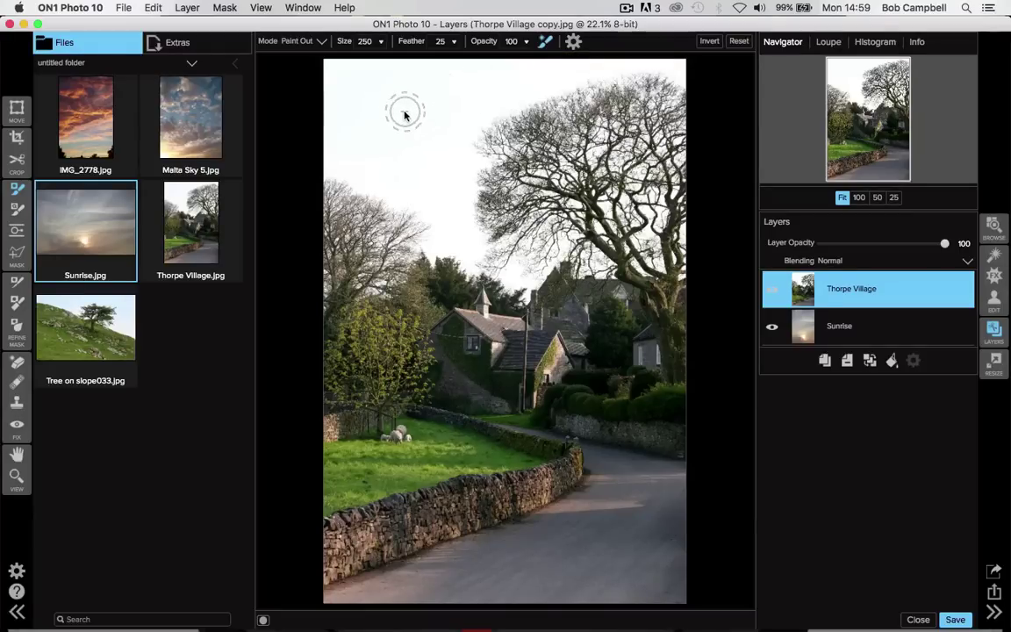
pyautogui.scroll(9, 343, 130)
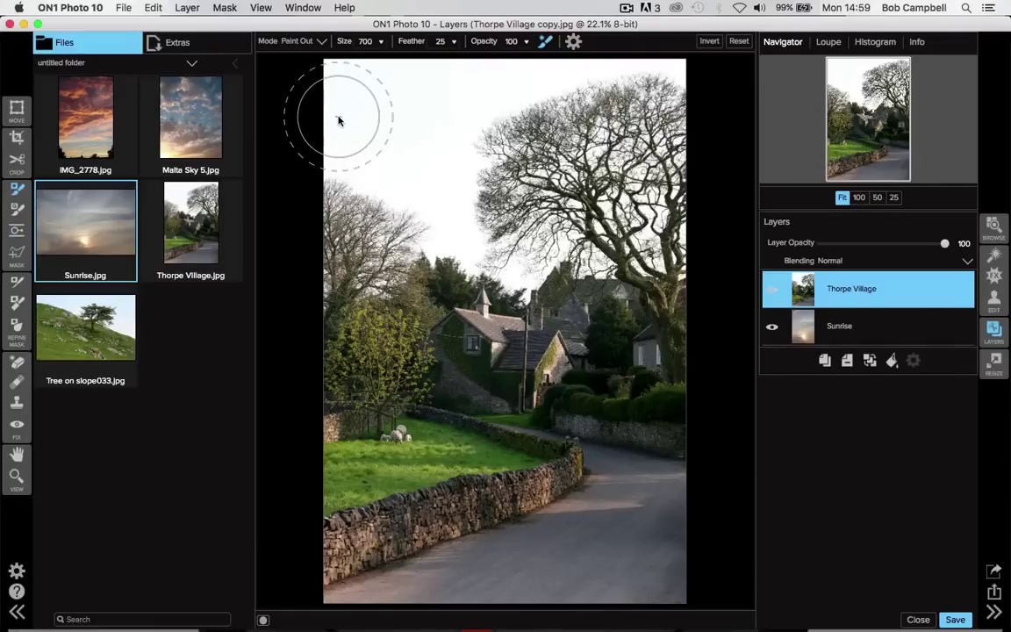
# Paint the white sky out of the Thorpe Village layer across the top and between branches
pyautogui.click(338, 121)
pyautogui.moveTo(338, 124)
pyautogui.mouseDown()
pyautogui.moveTo(370, 139)
pyautogui.moveTo(373, 122)
pyautogui.moveTo(350, 89)
pyautogui.moveTo(339, 114)
pyautogui.moveTo(355, 124)
pyautogui.moveTo(370, 115)
pyautogui.moveTo(367, 93)
pyautogui.moveTo(351, 98)
pyautogui.moveTo(354, 122)
pyautogui.moveTo(378, 126)
pyautogui.moveTo(398, 85)
pyautogui.moveTo(378, 101)
pyautogui.moveTo(389, 129)
pyautogui.moveTo(412, 119)
pyautogui.moveTo(409, 86)
pyautogui.moveTo(388, 109)
pyautogui.moveTo(386, 153)
pyautogui.moveTo(399, 152)
pyautogui.moveTo(397, 115)
pyautogui.moveTo(385, 105)
pyautogui.moveTo(423, 187)
pyautogui.mouseUp()
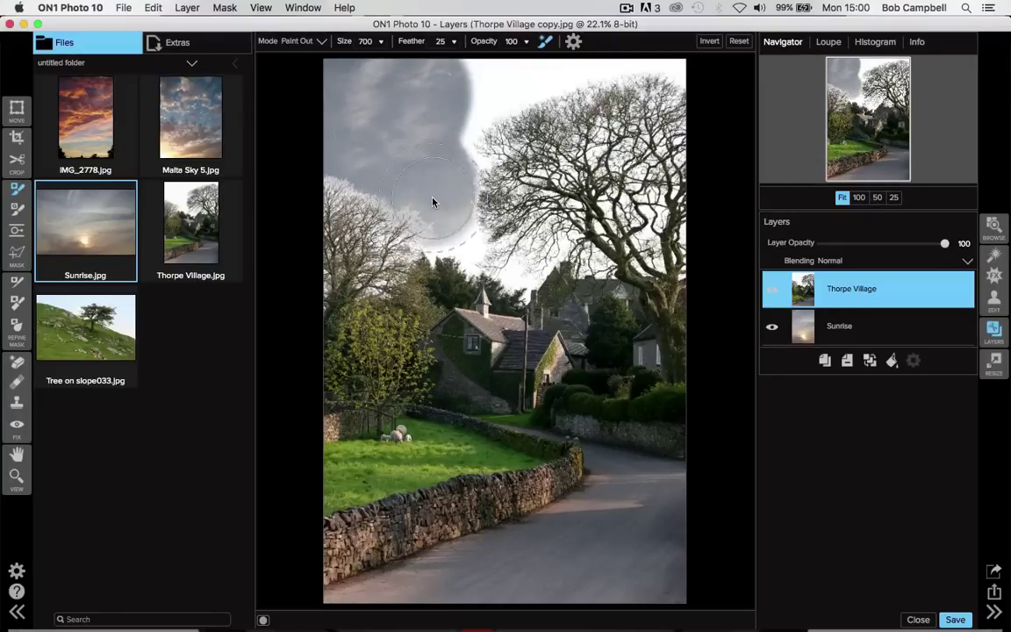
pyautogui.moveTo(432, 202)
pyautogui.mouseDown()
pyautogui.moveTo(442, 151)
pyautogui.moveTo(522, 84)
pyautogui.moveTo(578, 66)
pyautogui.moveTo(655, 66)
pyautogui.moveTo(569, 69)
pyautogui.mouseUp()
pyautogui.moveTo(466, 61)
pyautogui.mouseDown()
pyautogui.moveTo(412, 62)
pyautogui.moveTo(365, 94)
pyautogui.moveTo(352, 160)
pyautogui.moveTo(353, 171)
pyautogui.moveTo(374, 160)
pyautogui.moveTo(428, 185)
pyautogui.moveTo(465, 235)
pyautogui.moveTo(353, 97)
pyautogui.moveTo(370, 123)
pyautogui.mouseUp()
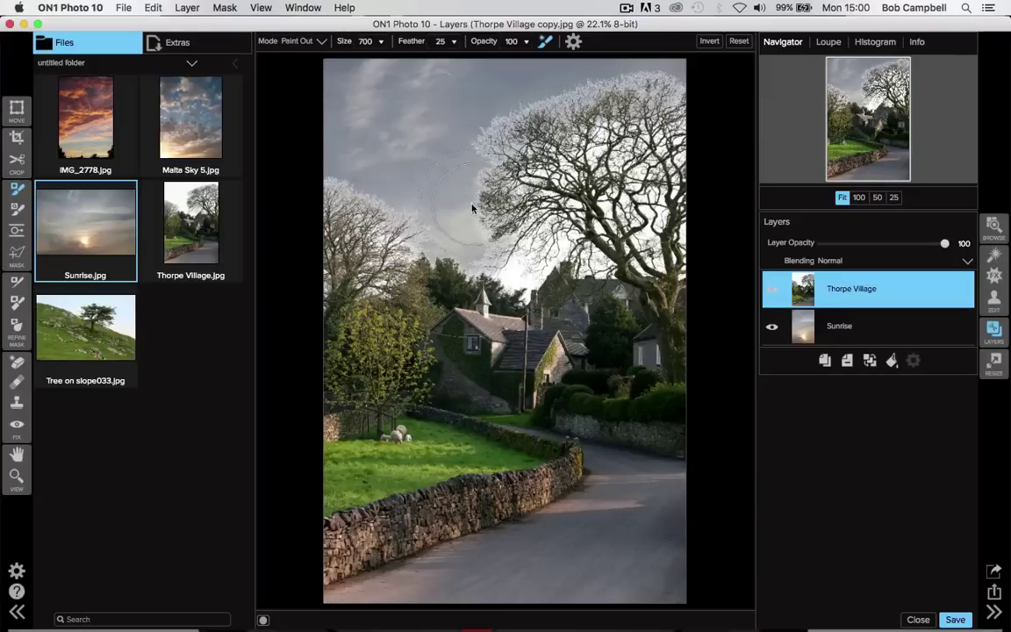
pyautogui.moveTo(471, 208)
pyautogui.mouseDown()
pyautogui.moveTo(523, 237)
pyautogui.moveTo(525, 265)
pyautogui.moveTo(523, 251)
pyautogui.moveTo(518, 267)
pyautogui.moveTo(509, 254)
pyautogui.moveTo(509, 273)
pyautogui.moveTo(486, 232)
pyautogui.moveTo(502, 203)
pyautogui.moveTo(533, 209)
pyautogui.moveTo(533, 154)
pyautogui.moveTo(509, 147)
pyautogui.moveTo(511, 128)
pyautogui.moveTo(556, 140)
pyautogui.moveTo(601, 134)
pyautogui.moveTo(642, 112)
pyautogui.moveTo(664, 126)
pyautogui.moveTo(654, 156)
pyautogui.moveTo(645, 153)
pyautogui.moveTo(669, 250)
pyautogui.moveTo(676, 240)
pyautogui.moveTo(650, 207)
pyautogui.moveTo(634, 203)
pyautogui.moveTo(602, 252)
pyautogui.moveTo(580, 230)
pyautogui.moveTo(584, 180)
pyautogui.moveTo(619, 149)
pyautogui.moveTo(612, 144)
pyautogui.moveTo(529, 153)
pyautogui.moveTo(334, 243)
pyautogui.moveTo(381, 203)
pyautogui.moveTo(342, 212)
pyautogui.moveTo(344, 250)
pyautogui.moveTo(368, 273)
pyautogui.moveTo(329, 273)
pyautogui.moveTo(336, 227)
pyautogui.moveTo(332, 237)
pyautogui.moveTo(355, 219)
pyautogui.moveTo(469, 218)
pyautogui.moveTo(458, 223)
pyautogui.moveTo(474, 255)
pyautogui.moveTo(500, 237)
pyautogui.moveTo(515, 198)
pyautogui.moveTo(478, 141)
pyautogui.moveTo(574, 128)
pyautogui.moveTo(545, 93)
pyautogui.moveTo(615, 79)
pyautogui.moveTo(654, 106)
pyautogui.mouseUp()
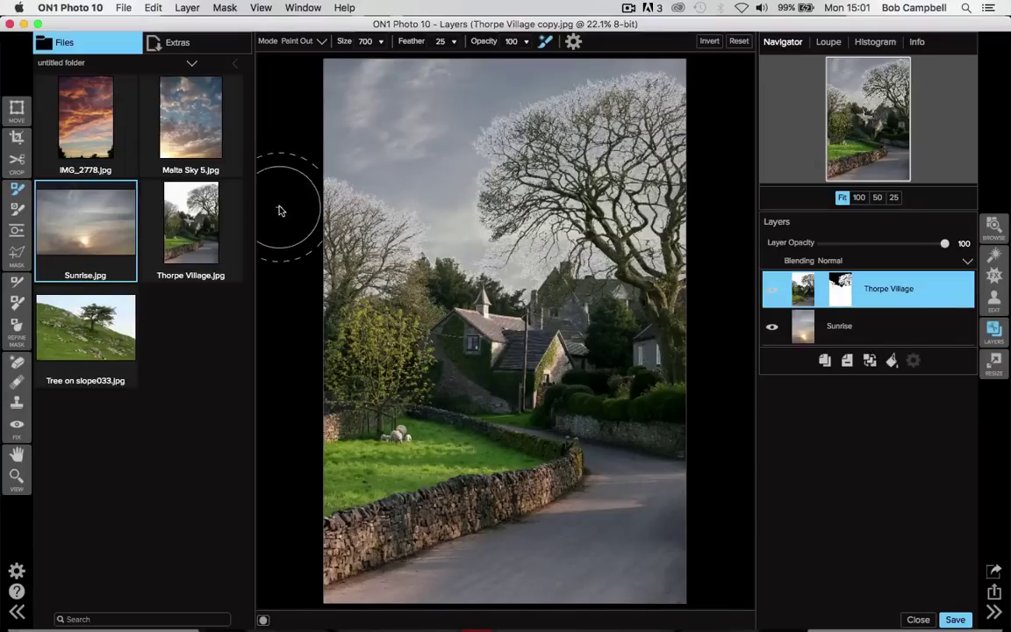
# Use the Refine Brush along the left tree's edge and above the house roof
pyautogui.click(15, 284)
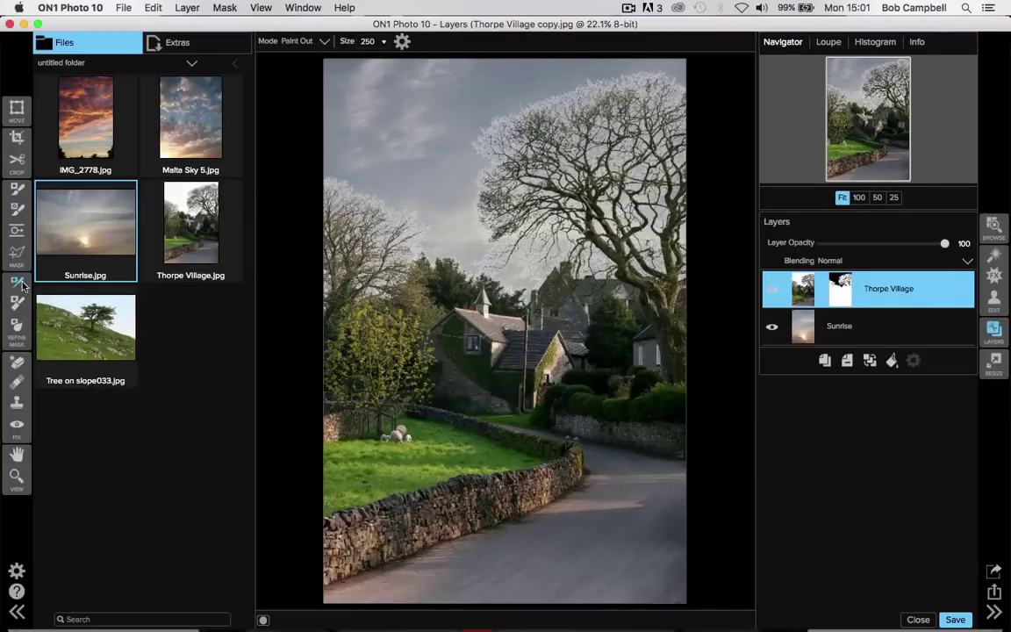
pyautogui.click(402, 43)
pyautogui.moveTo(335, 184)
pyautogui.mouseDown()
pyautogui.moveTo(413, 226)
pyautogui.moveTo(430, 258)
pyautogui.moveTo(410, 246)
pyautogui.moveTo(384, 282)
pyautogui.moveTo(396, 284)
pyautogui.moveTo(336, 293)
pyautogui.moveTo(322, 314)
pyautogui.moveTo(321, 213)
pyautogui.moveTo(380, 240)
pyautogui.moveTo(385, 254)
pyautogui.moveTo(330, 256)
pyautogui.moveTo(358, 255)
pyautogui.moveTo(324, 213)
pyautogui.moveTo(346, 230)
pyautogui.mouseUp()
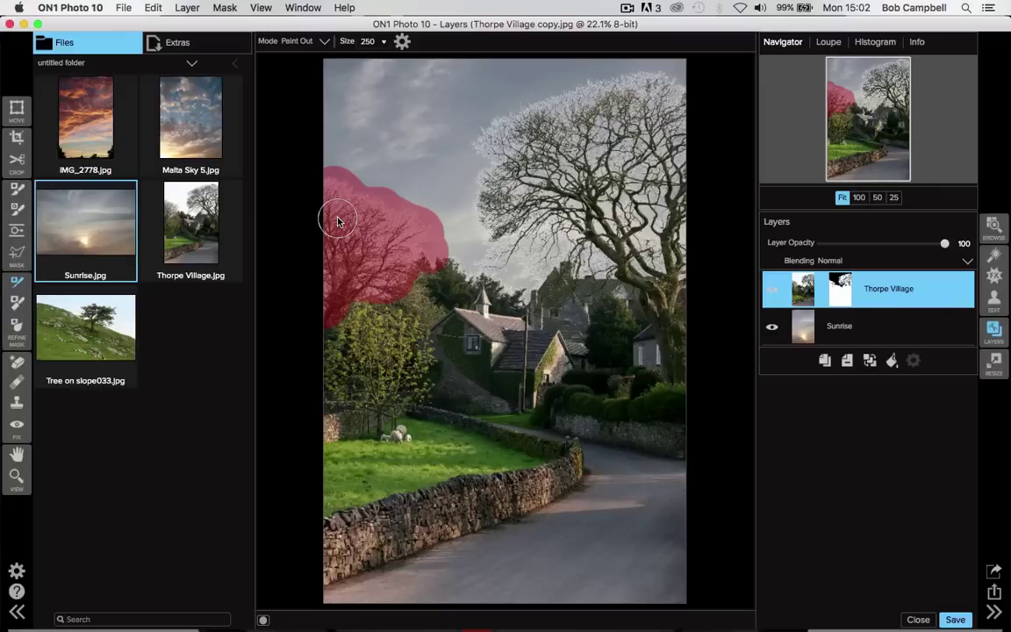
pyautogui.moveTo(338, 221); pyautogui.dragTo(338, 221)
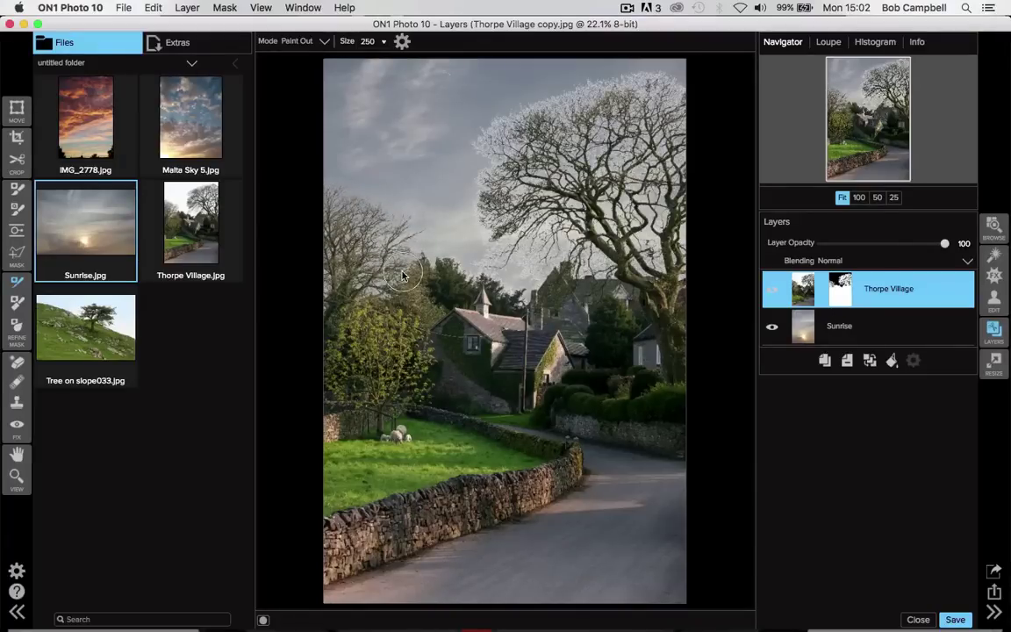
pyautogui.moveTo(445, 260)
pyautogui.mouseDown()
pyautogui.moveTo(474, 280)
pyautogui.moveTo(501, 246)
pyautogui.moveTo(503, 285)
pyautogui.moveTo(517, 292)
pyautogui.moveTo(546, 253)
pyautogui.moveTo(575, 276)
pyautogui.moveTo(578, 257)
pyautogui.moveTo(628, 272)
pyautogui.moveTo(618, 270)
pyautogui.moveTo(683, 268)
pyautogui.moveTo(669, 217)
pyautogui.moveTo(658, 242)
pyautogui.moveTo(622, 221)
pyautogui.moveTo(506, 210)
pyautogui.moveTo(530, 214)
pyautogui.moveTo(526, 230)
pyautogui.moveTo(485, 215)
pyautogui.moveTo(484, 186)
pyautogui.moveTo(498, 174)
pyautogui.moveTo(492, 139)
pyautogui.moveTo(536, 111)
pyautogui.moveTo(635, 81)
pyautogui.moveTo(673, 86)
pyautogui.moveTo(663, 91)
pyautogui.moveTo(659, 125)
pyautogui.moveTo(641, 118)
pyautogui.moveTo(565, 156)
pyautogui.moveTo(553, 139)
pyautogui.moveTo(533, 153)
pyautogui.moveTo(519, 147)
pyautogui.moveTo(524, 200)
pyautogui.moveTo(518, 194)
pyautogui.moveTo(593, 196)
pyautogui.moveTo(624, 170)
pyautogui.moveTo(662, 211)
pyautogui.moveTo(684, 200)
pyautogui.moveTo(674, 121)
pyautogui.mouseUp()
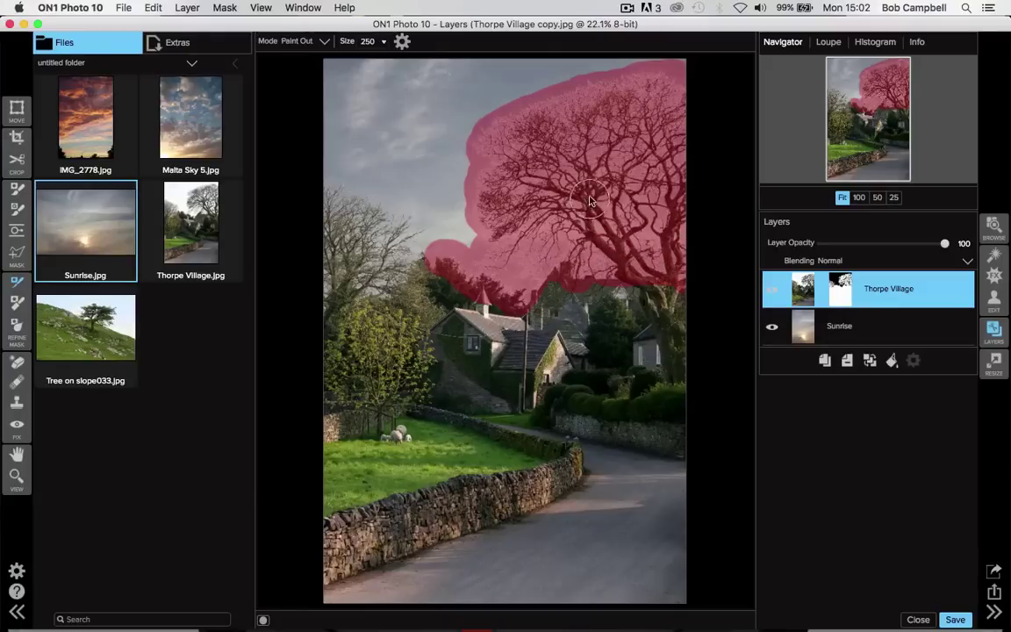
# Refine the sky mask edge over the big tree's canopy
pyautogui.press('o')
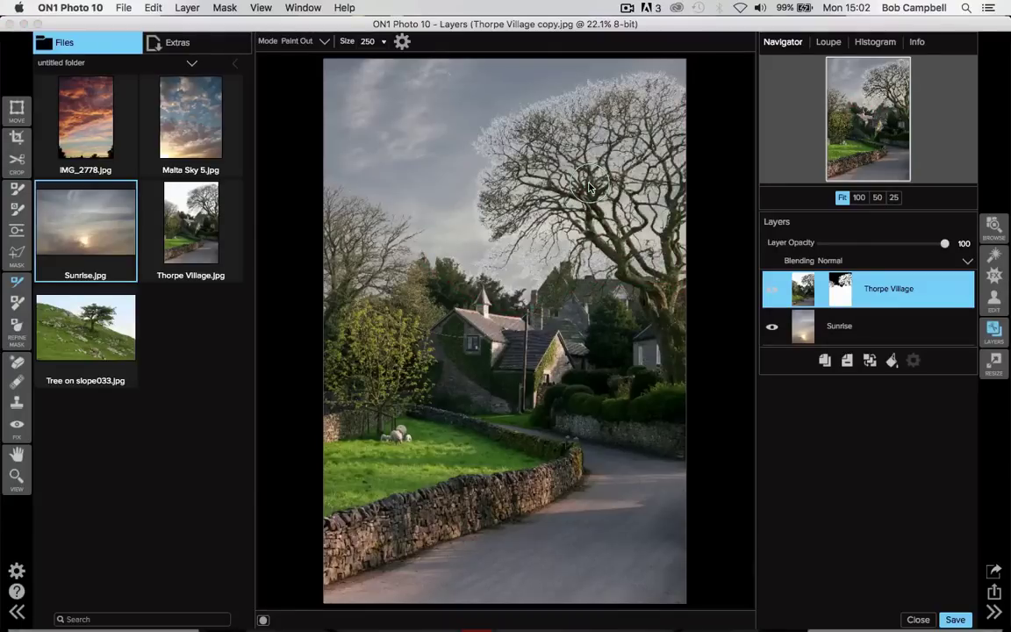
pyautogui.click(589, 187)
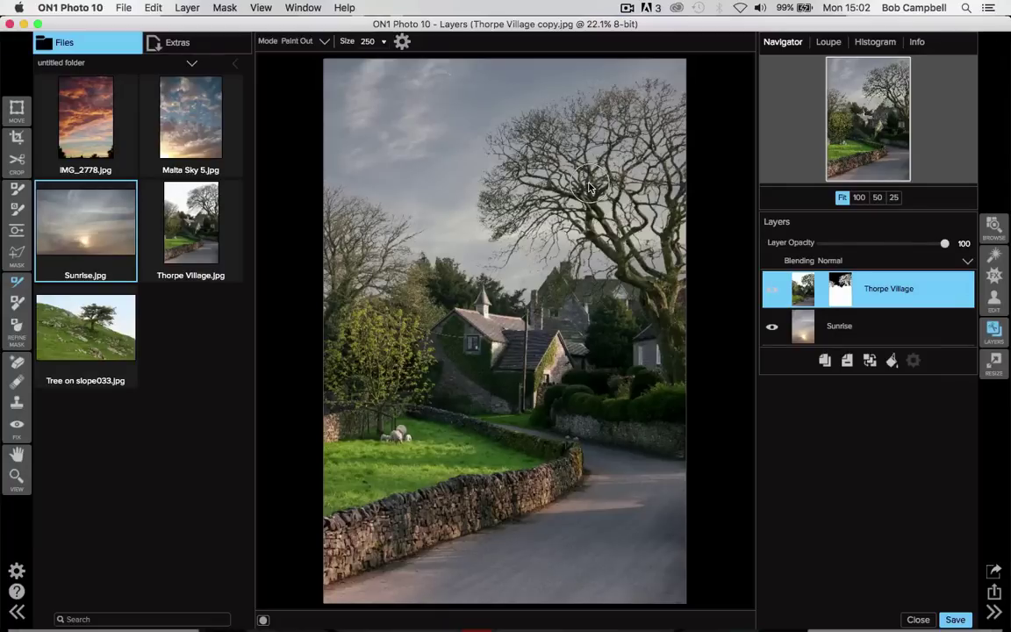
pyautogui.click(17, 191)
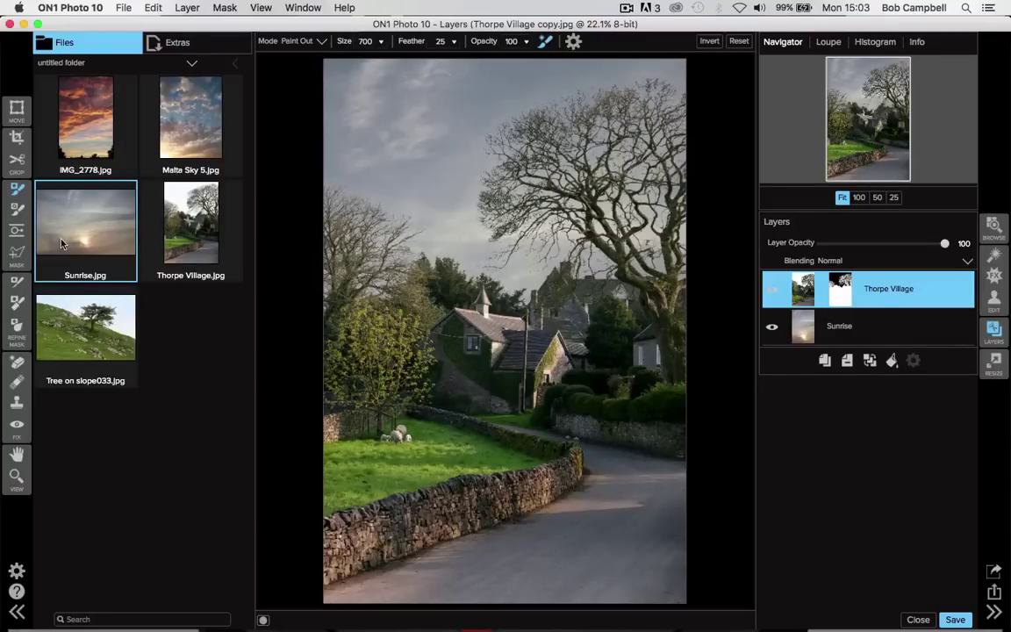
pyautogui.click(16, 284)
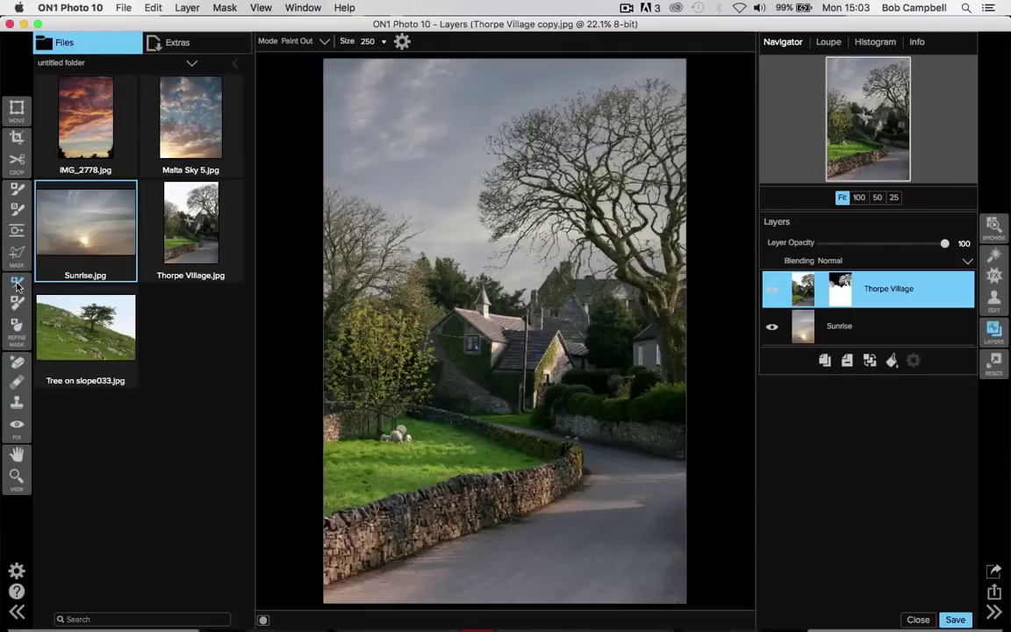
# Move the Sunrise layer lower so its warm glow sits behind the trees, and apply
pyautogui.click(856, 330)
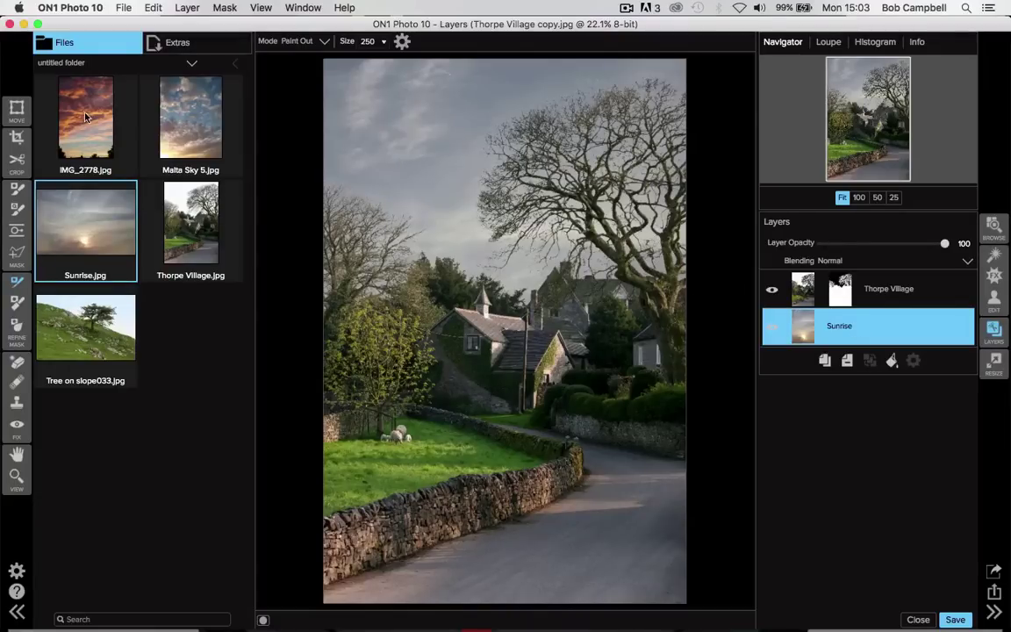
pyautogui.click(15, 110)
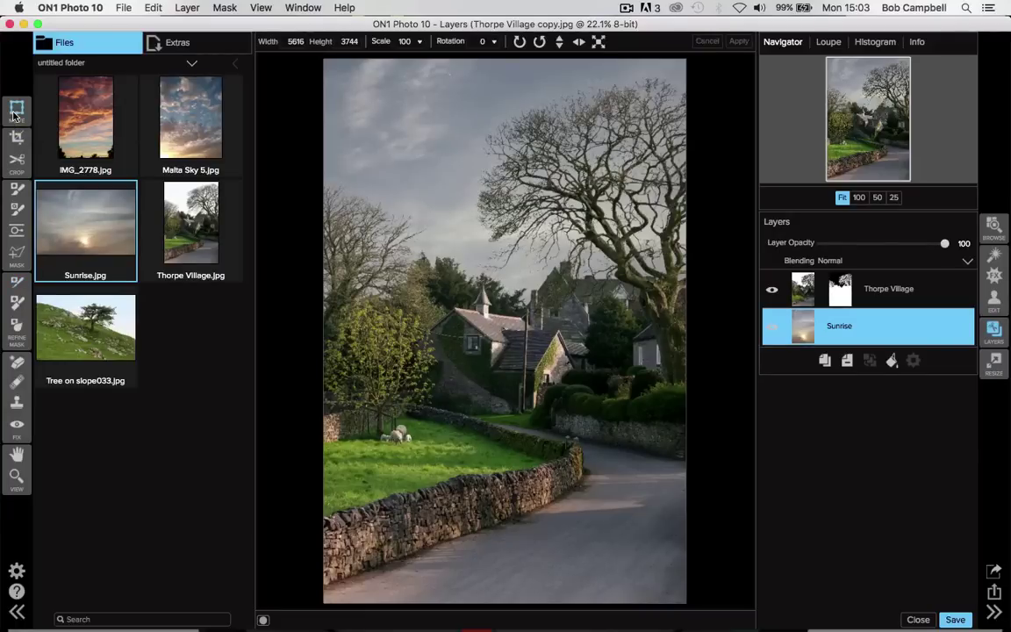
pyautogui.click(437, 138)
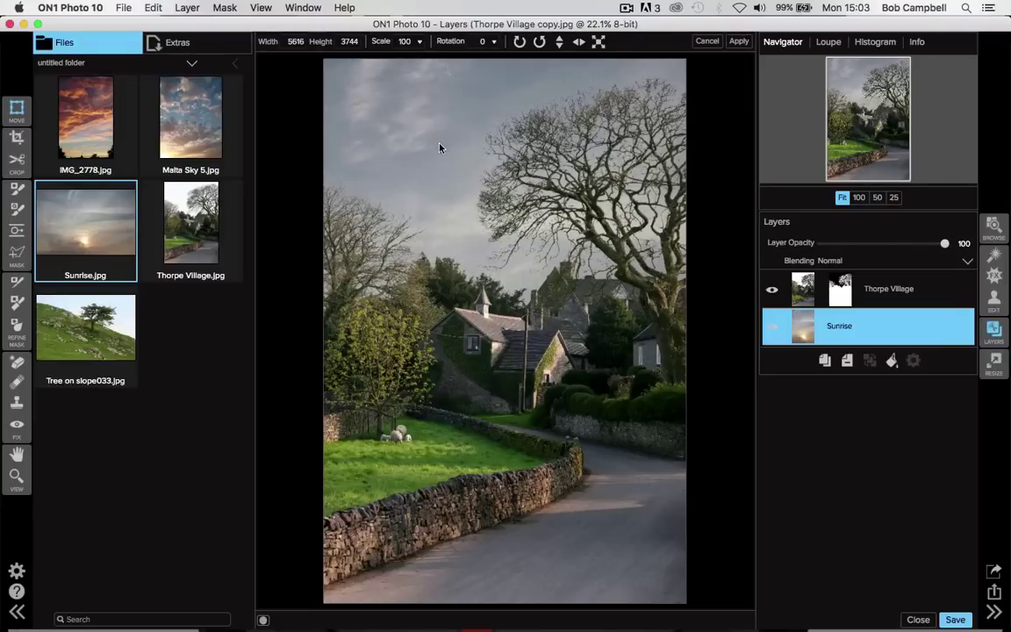
pyautogui.moveTo(439, 149); pyautogui.dragTo(438, 11)
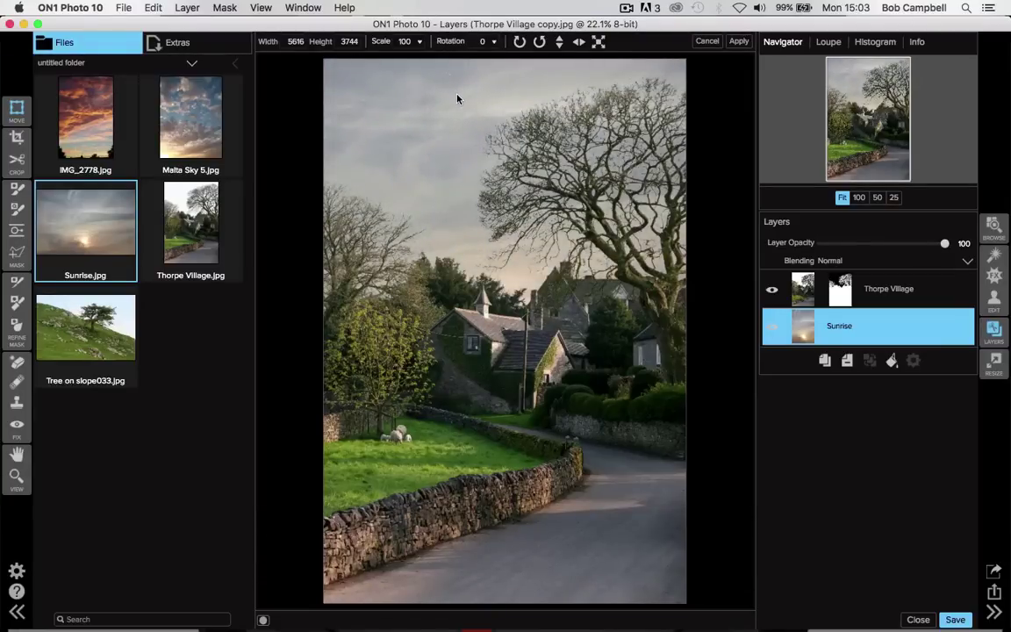
pyautogui.moveTo(442, 131); pyautogui.dragTo(431, 161)
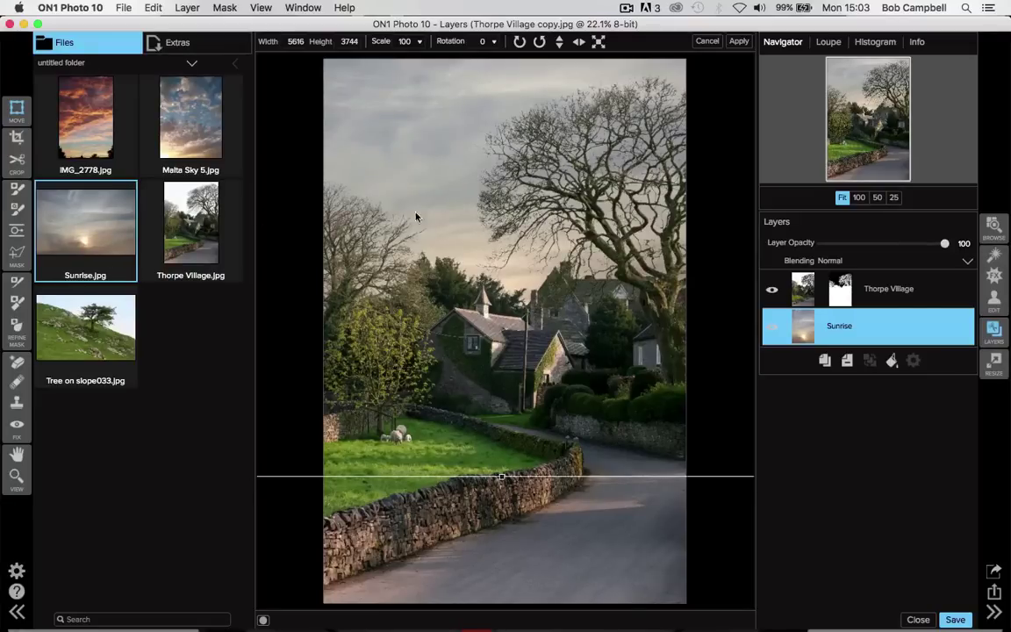
pyautogui.moveTo(443, 210); pyautogui.dragTo(358, 181)
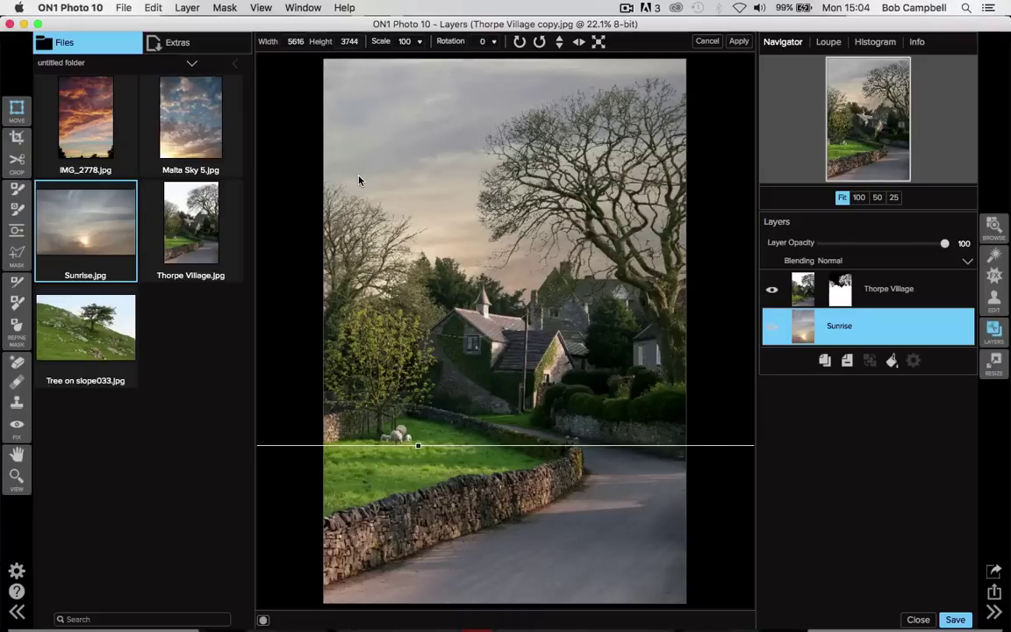
pyautogui.click(738, 42)
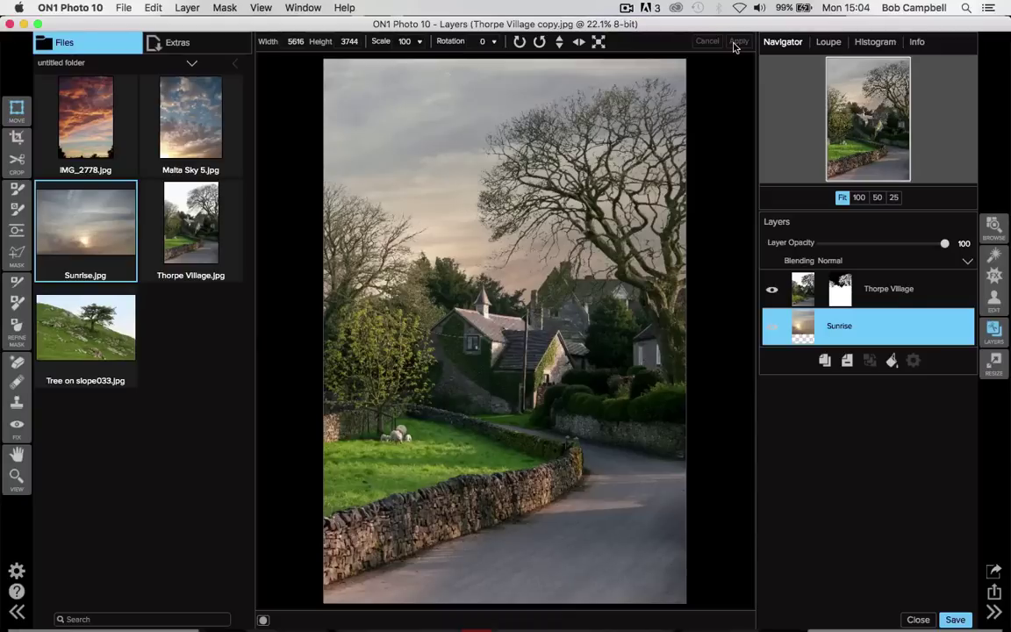
pyautogui.moveTo(567, 151)
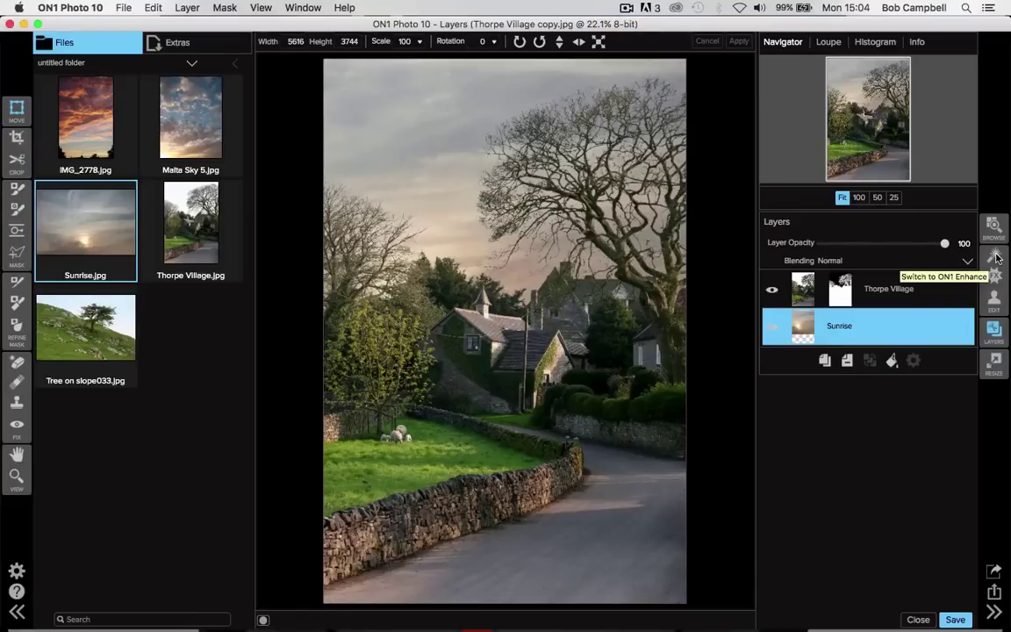
# Enhance the Sunrise sky with Vibrance + and Detail 66, applied as a new layer
pyautogui.click(996, 257)
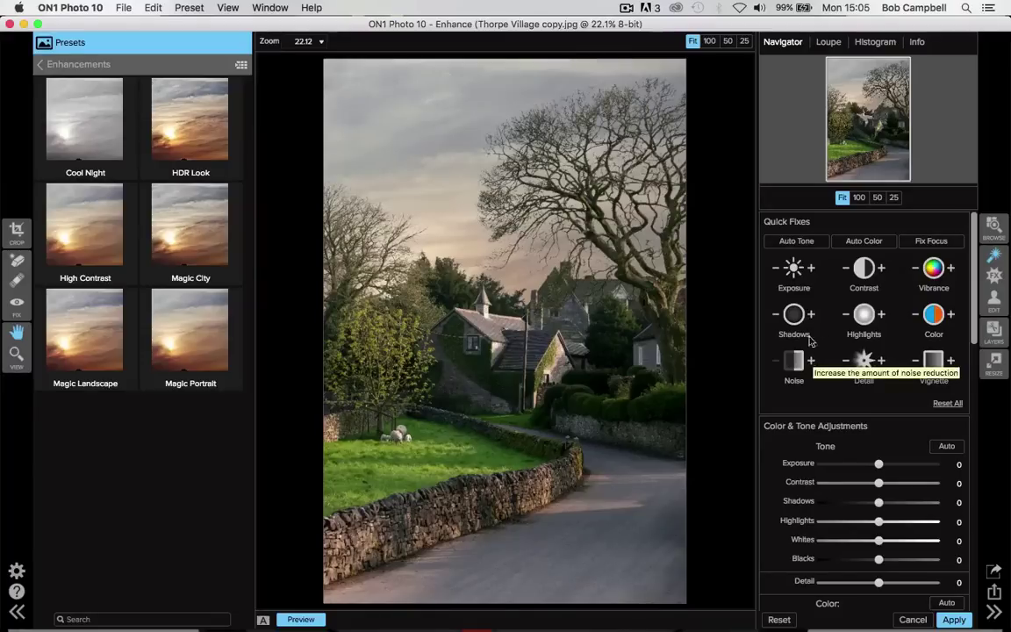
pyautogui.click(953, 271)
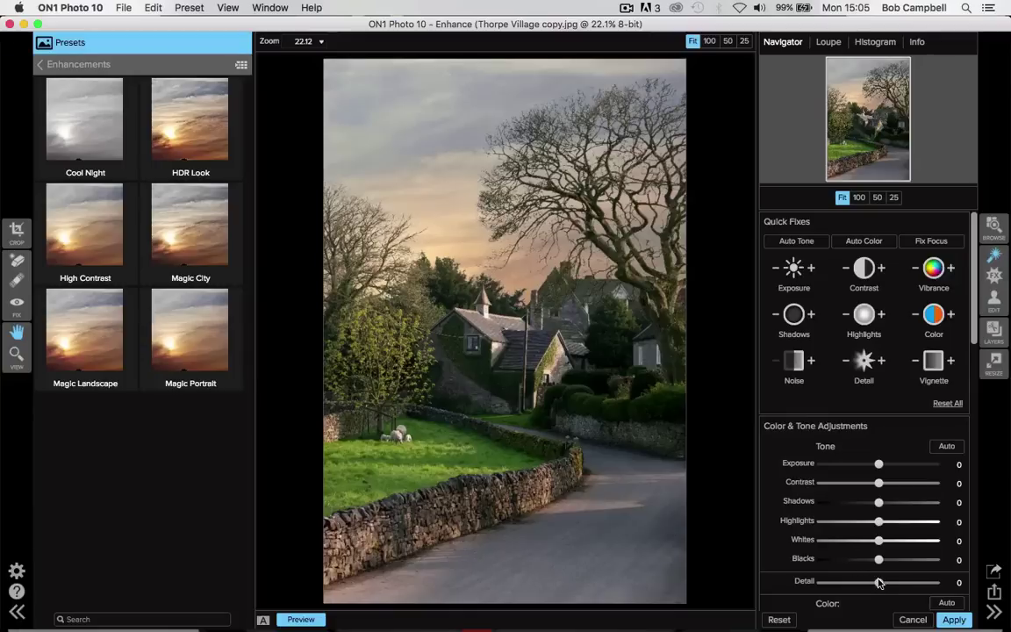
pyautogui.moveTo(880, 584); pyautogui.dragTo(918, 577)
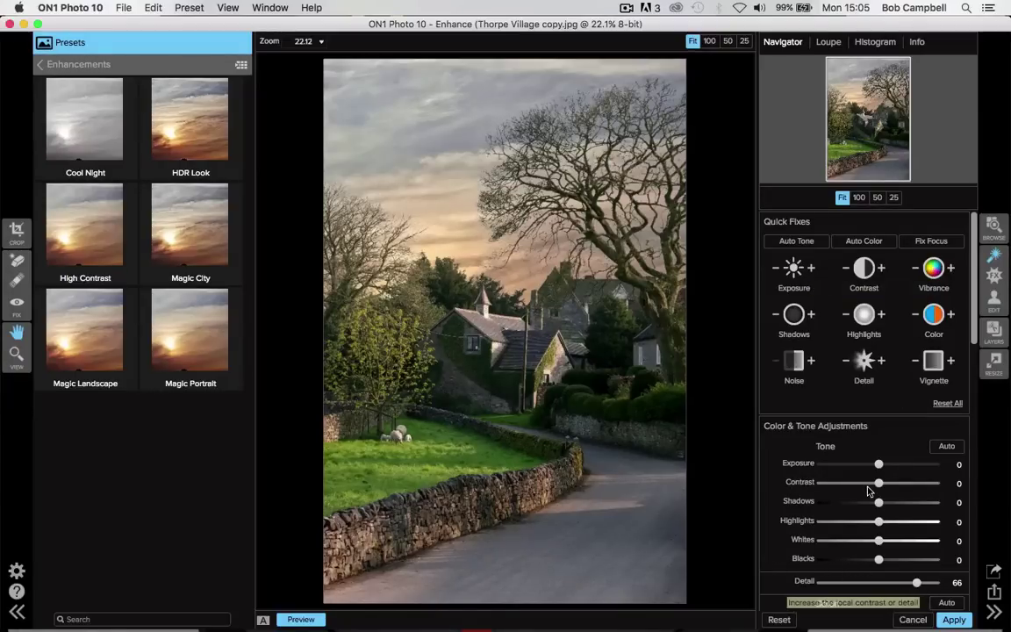
pyautogui.click(952, 620)
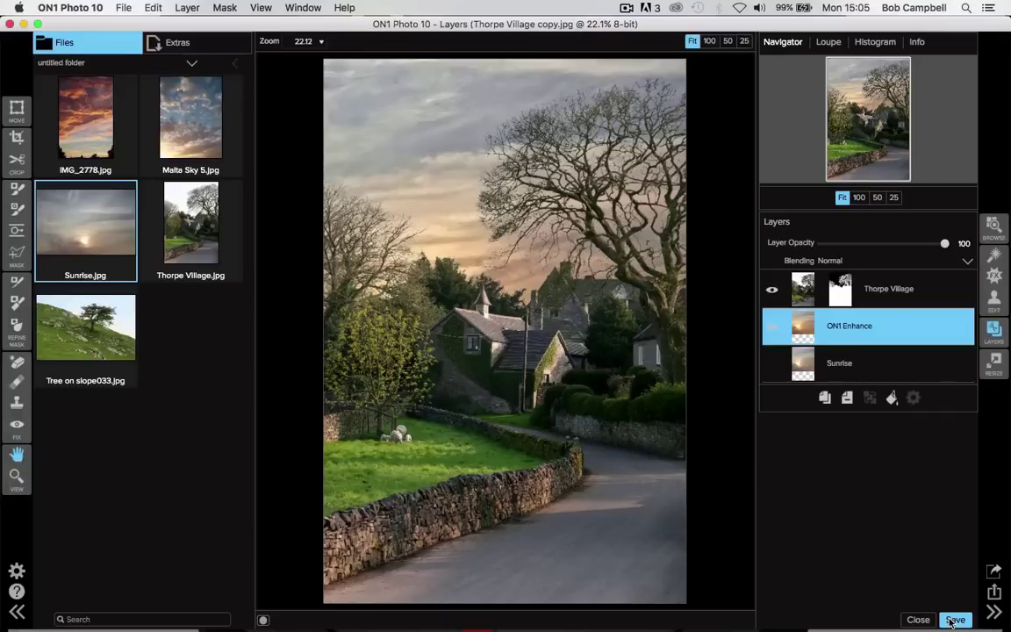
# Select the Thorpe Village layer and bring up the Enhance module for it
pyautogui.click(884, 290)
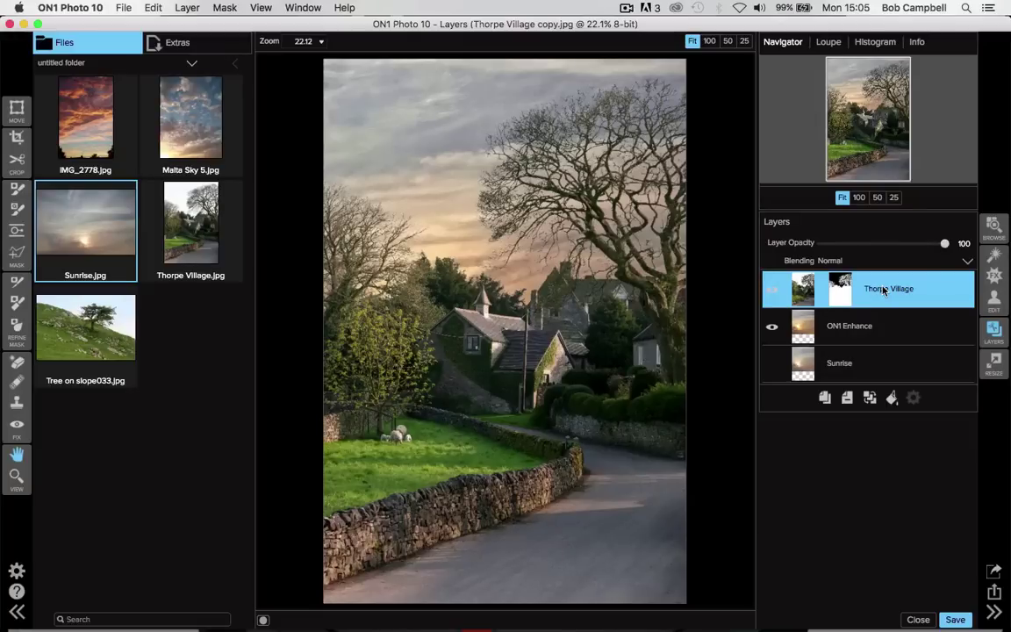
pyautogui.click(995, 255)
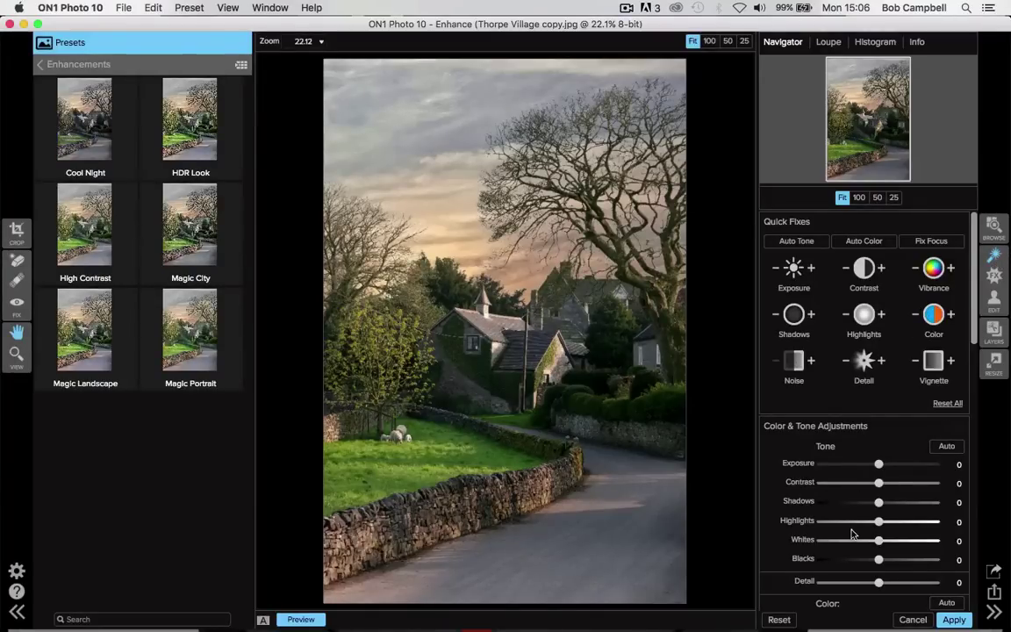
# Set Detail to 45 and Exposure to 0.55 on the foreground, applied as a new layer
pyautogui.moveTo(879, 585); pyautogui.dragTo(906, 585)
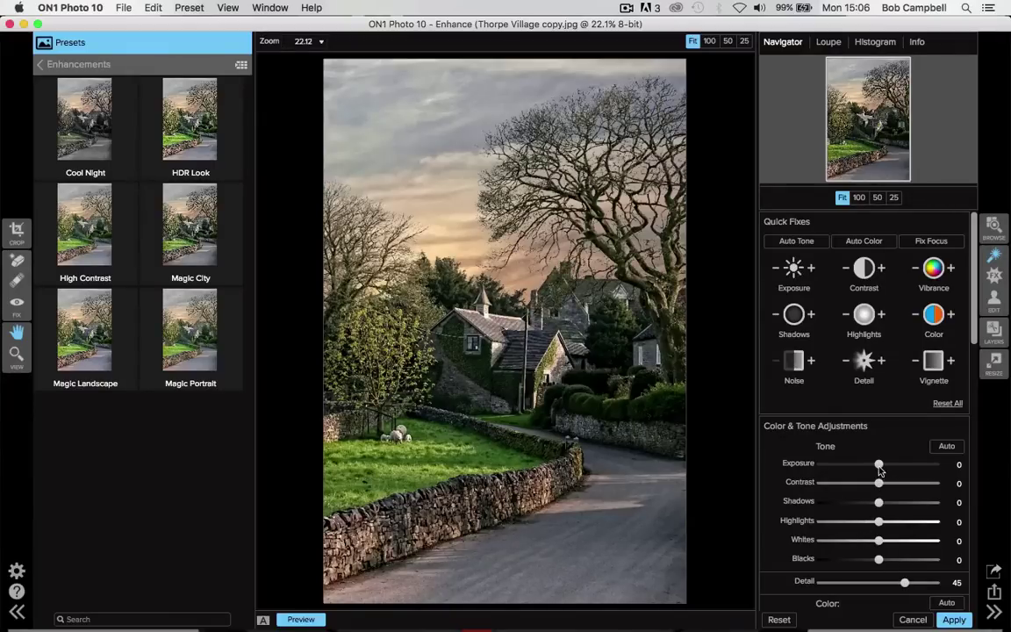
pyautogui.moveTo(878, 463); pyautogui.dragTo(889, 470)
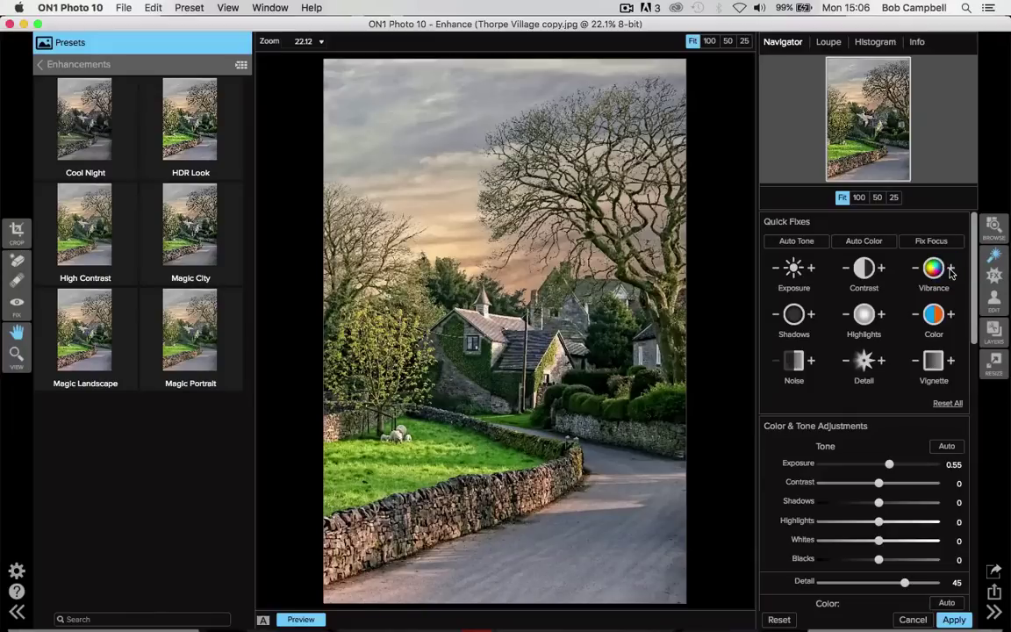
pyautogui.click(955, 620)
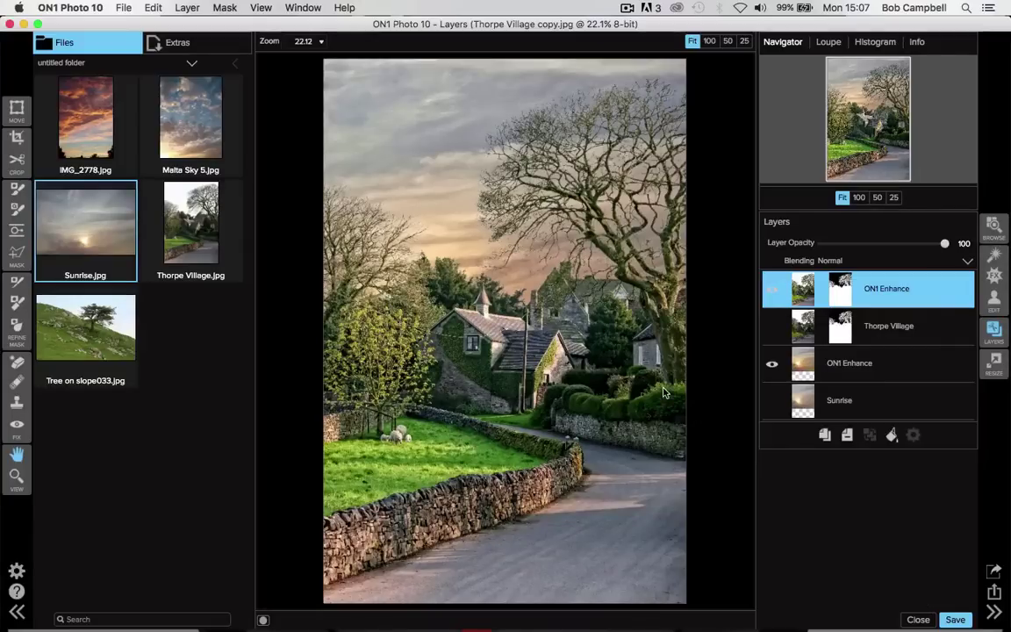
# Save the composite as a flattened JPEG named 'Thorpe Village Final' at quality 100
pyautogui.click(122, 9)
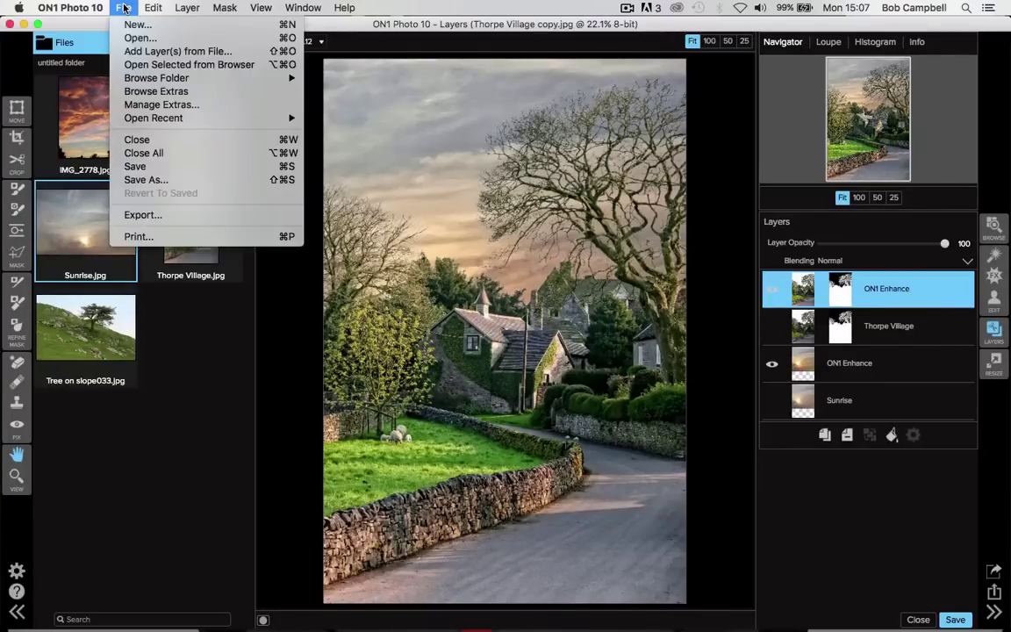
pyautogui.click(145, 180)
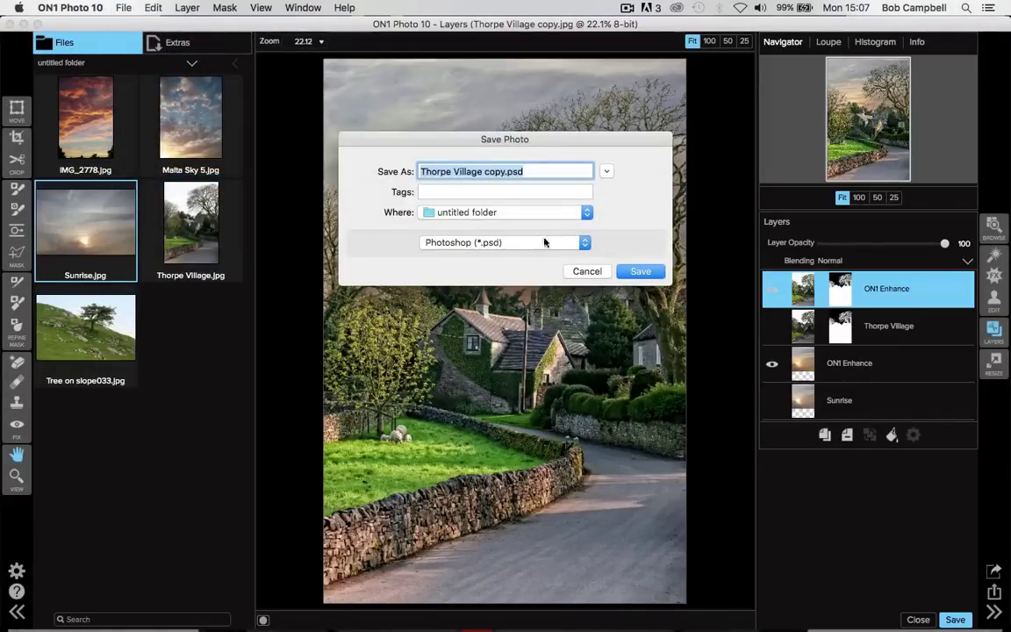
pyautogui.click(585, 244)
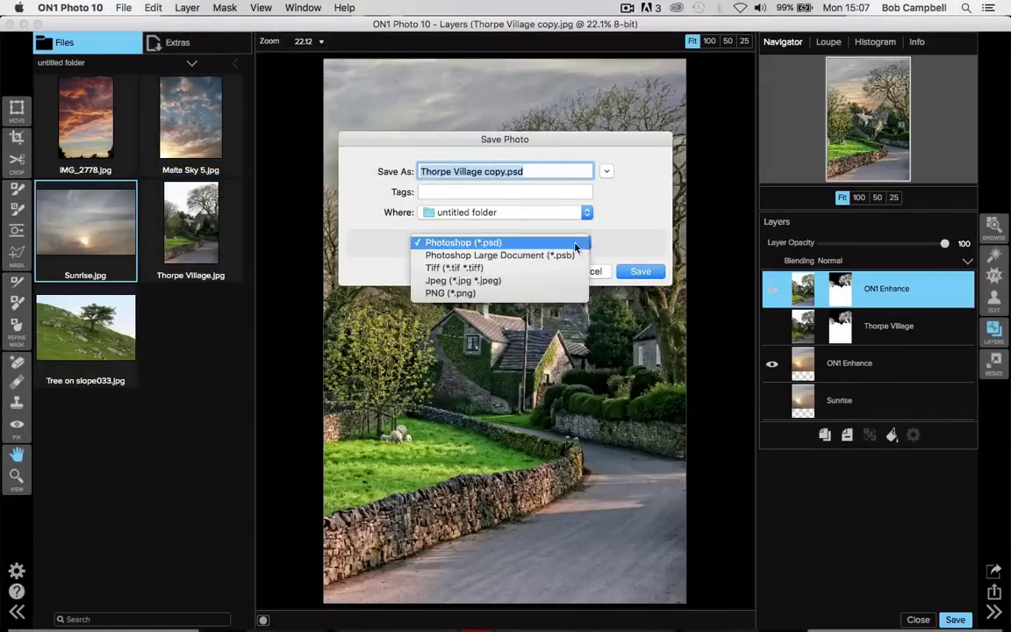
pyautogui.click(480, 279)
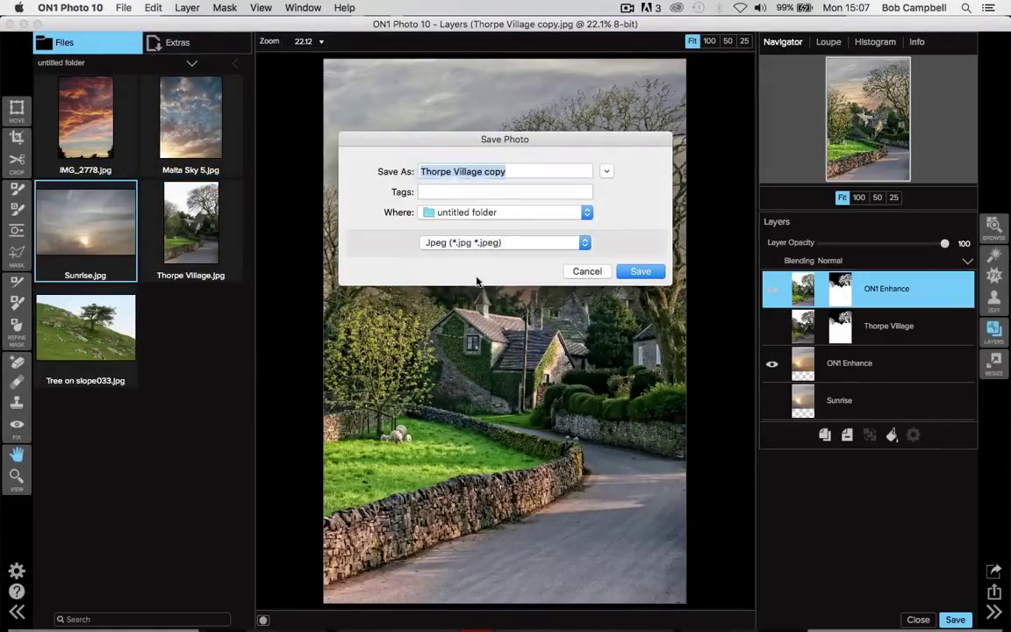
pyautogui.click(512, 174)
pyautogui.press('BackSpace')
pyautogui.press('BackSpace')
pyautogui.press('BackSpace')
pyautogui.press('BackSpace')
pyautogui.press('BackSpace')
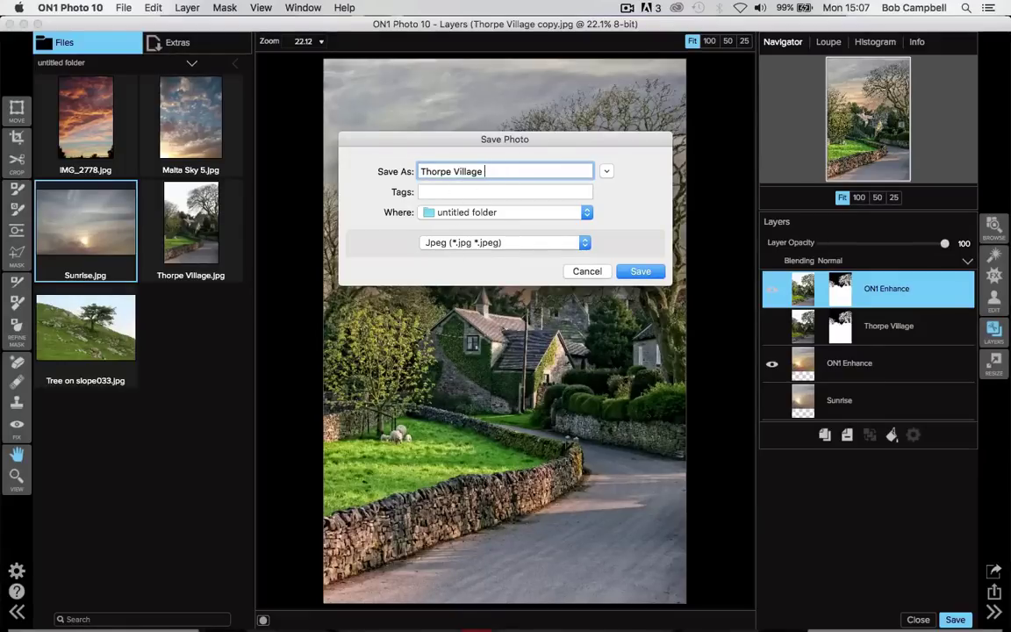
pyautogui.write('Final')
pyautogui.click(638, 273)
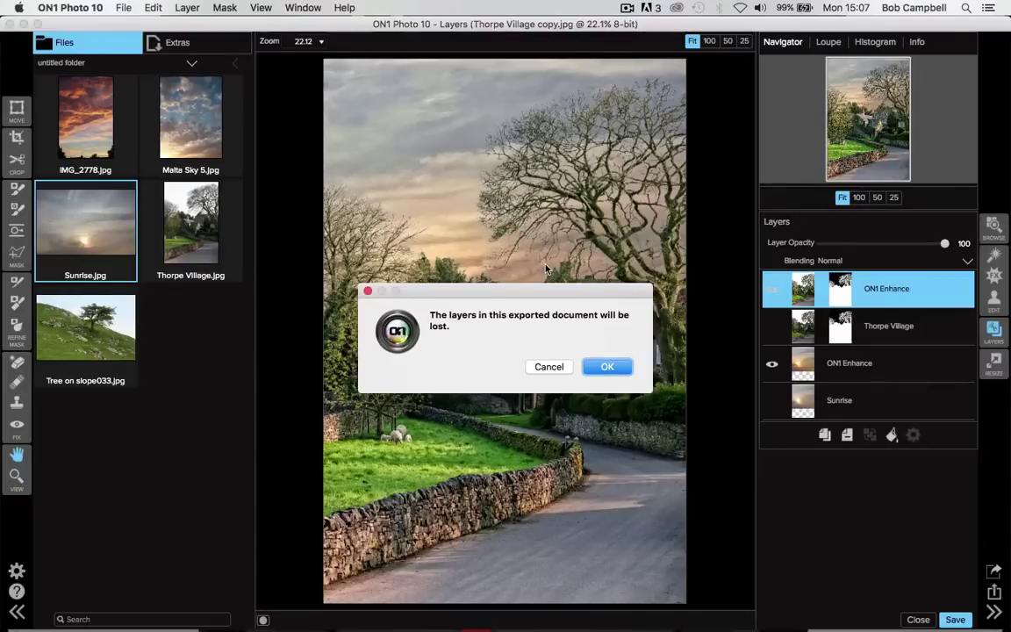
pyautogui.click(606, 366)
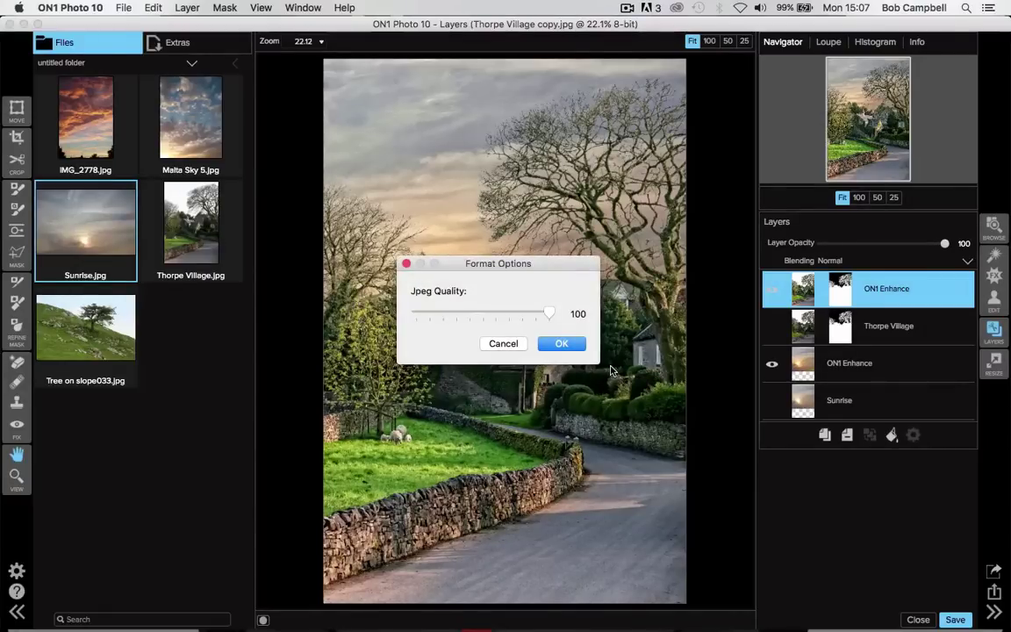
pyautogui.click(557, 345)
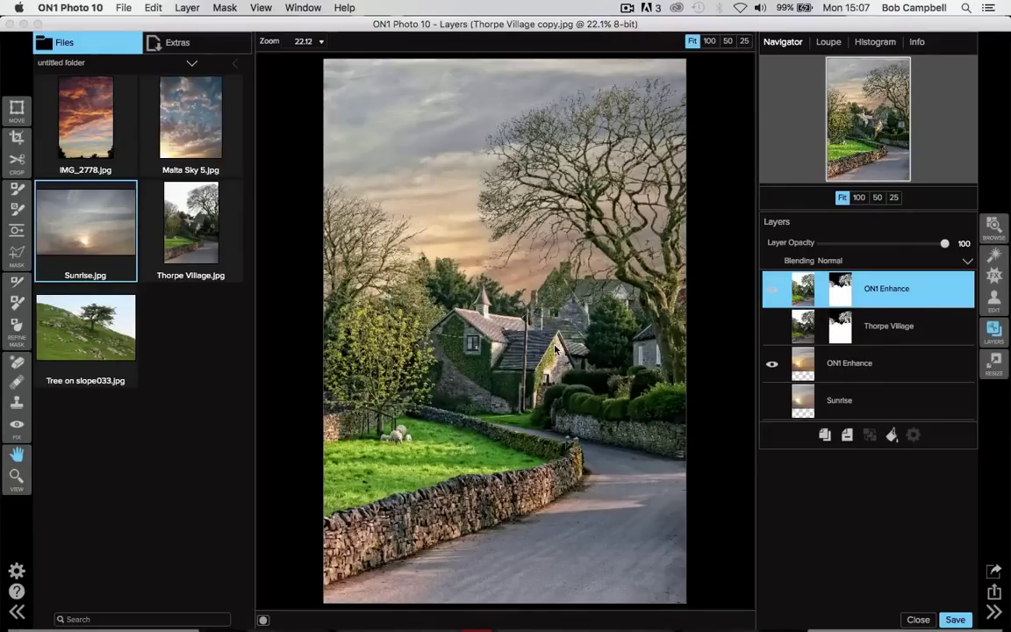